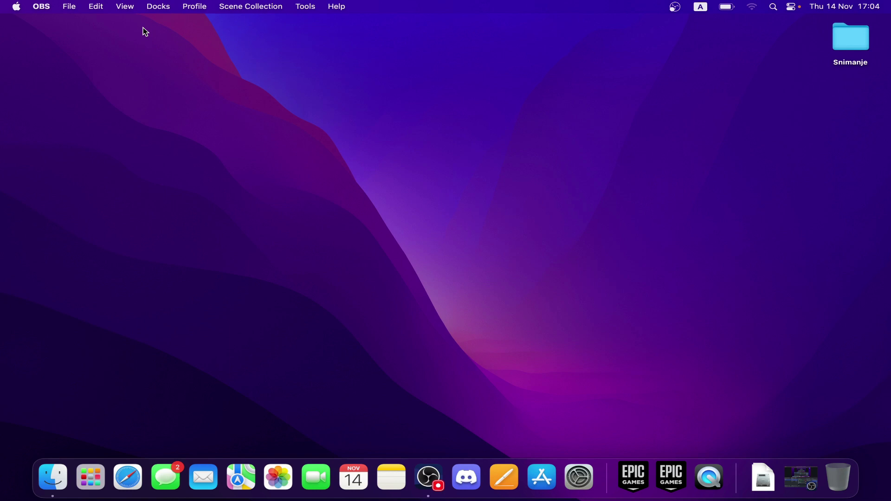
Launch System Settings from the Apple menu on the Finder desktop
left_click(103, 80)
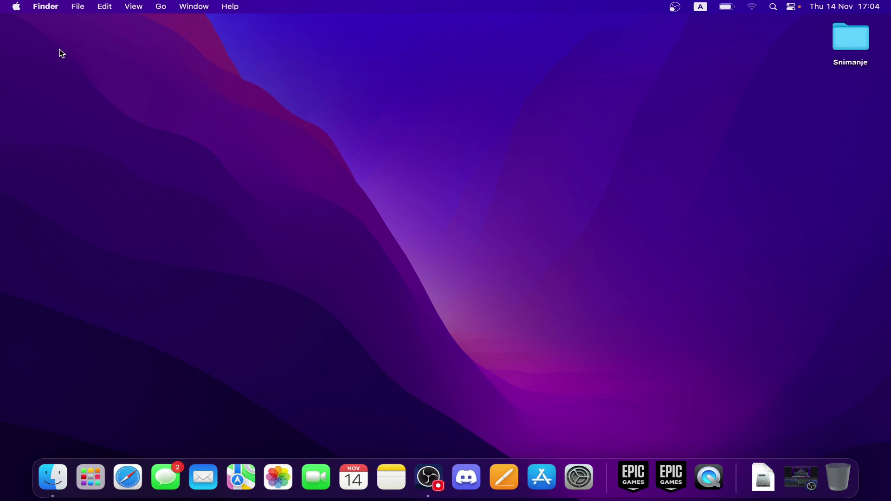
left_click(16, 7)
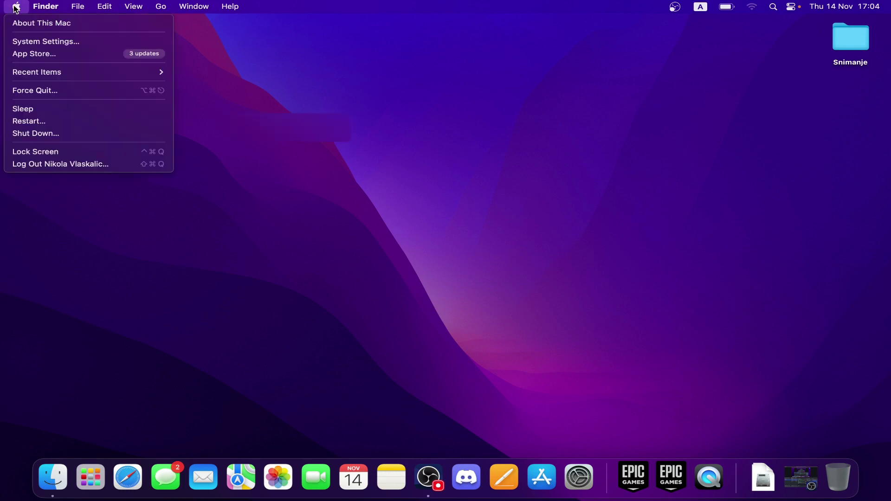
left_click(27, 42)
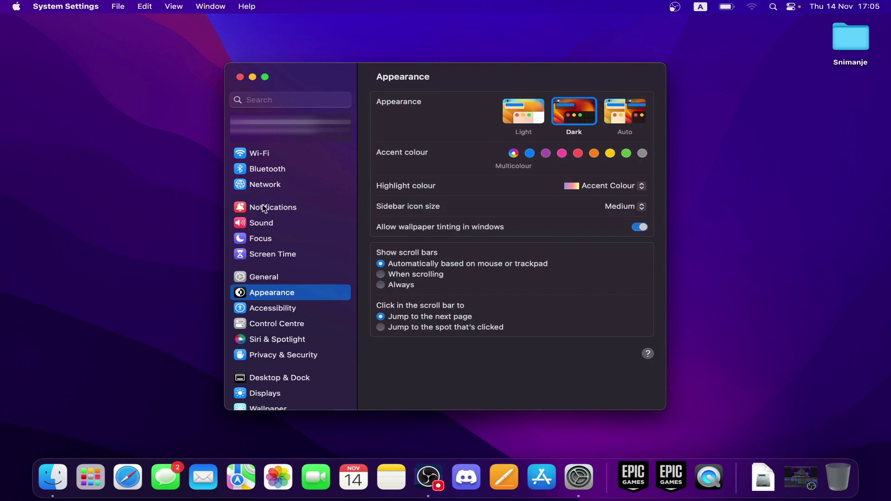
scroll(265, 209, "down", 5)
scroll(288, 332, "down", 2)
scroll(294, 341, "down", 3)
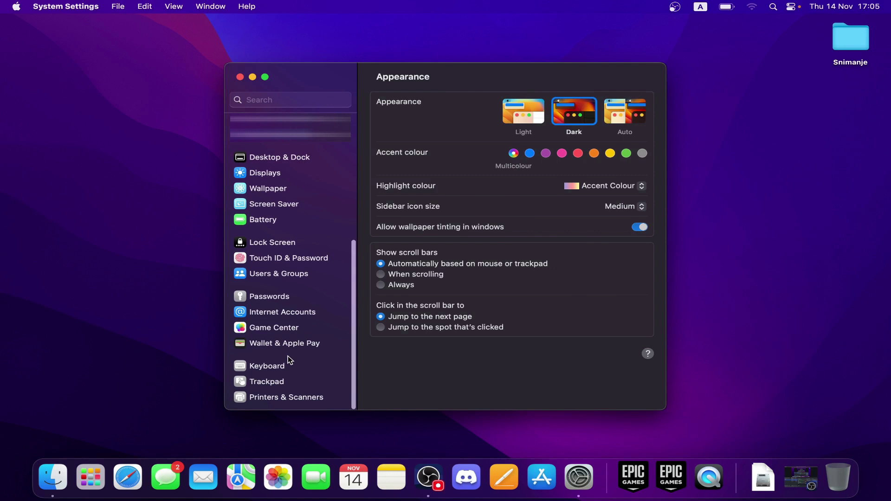
Show the Keyboard pane with its keyboard brightness slider
left_click(282, 370)
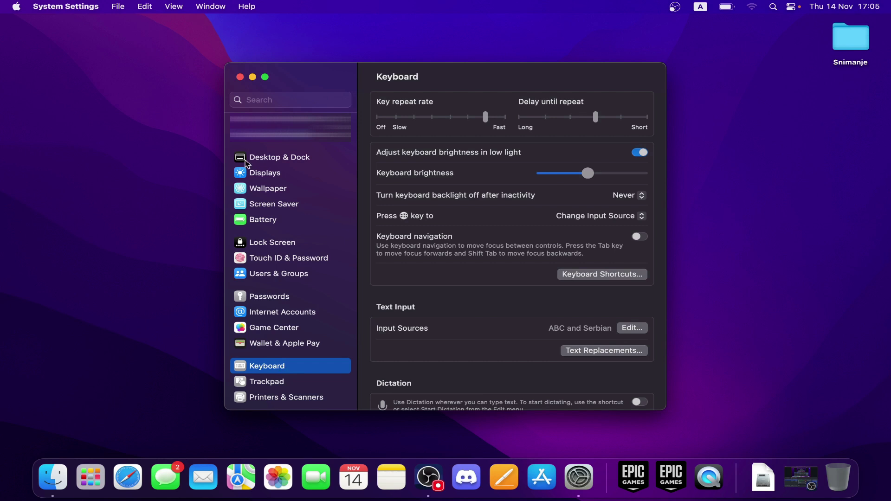
left_click(240, 77)
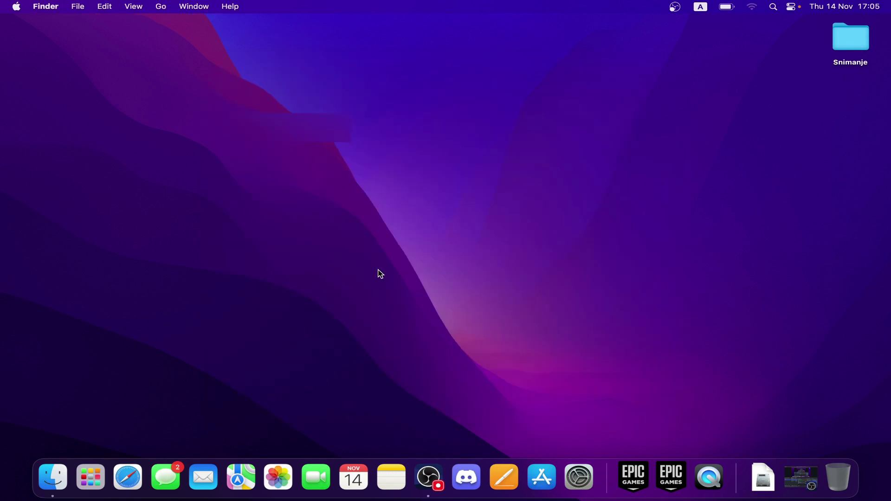